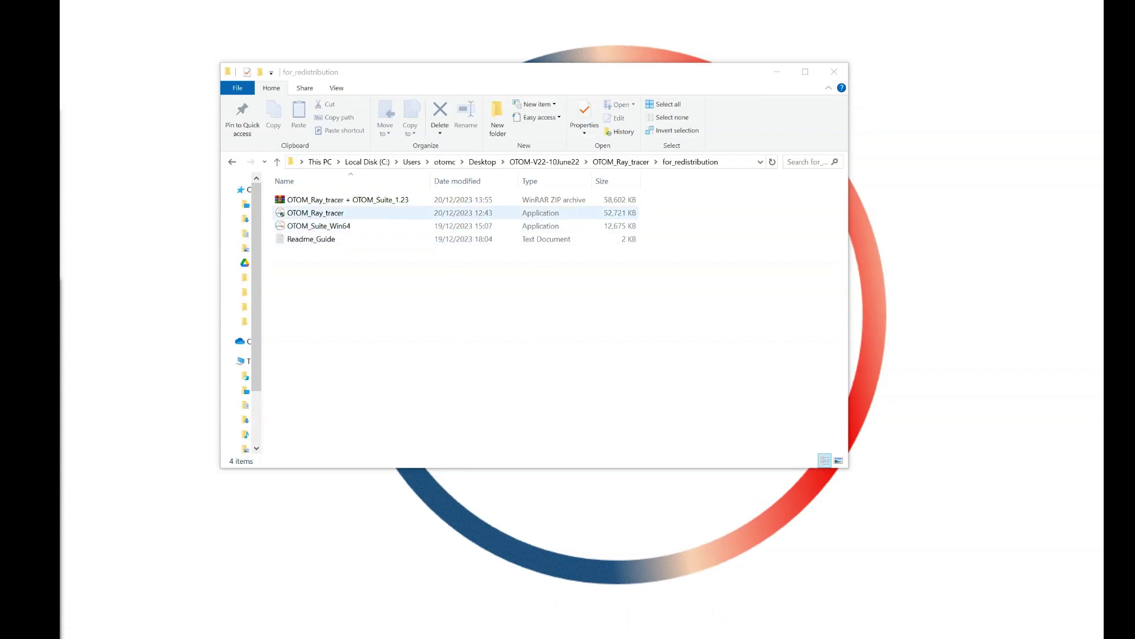
Run the OTOM_Ray_tracer installer and install it in the default folder C:\Program Files\OTOMcomposite\OTOM_Ray_tracer.
click(315, 212)
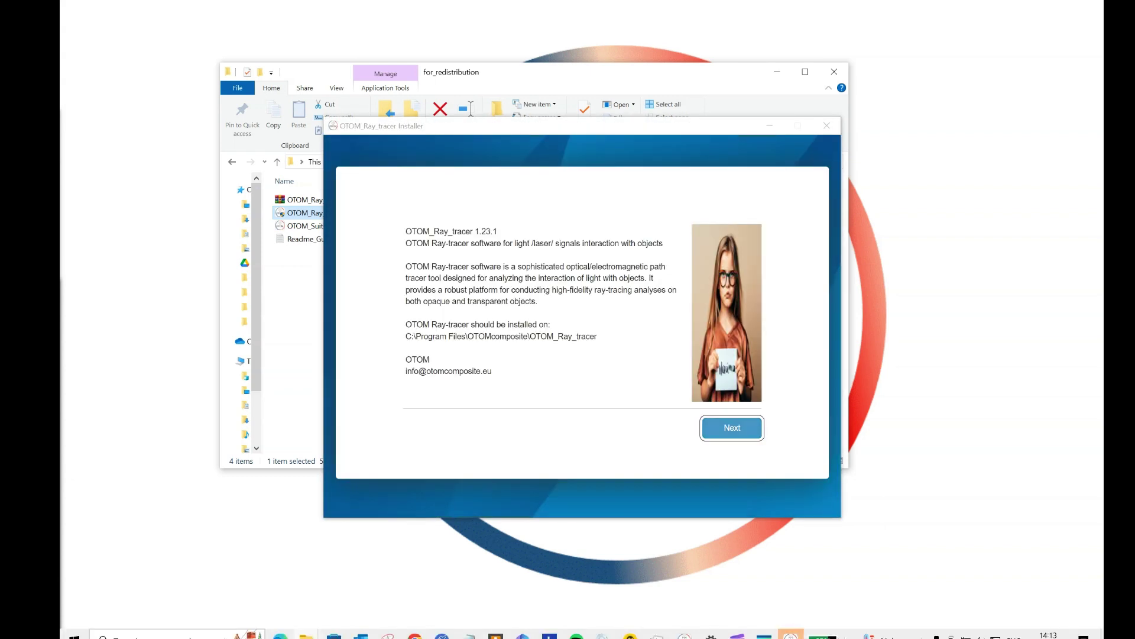
click(732, 427)
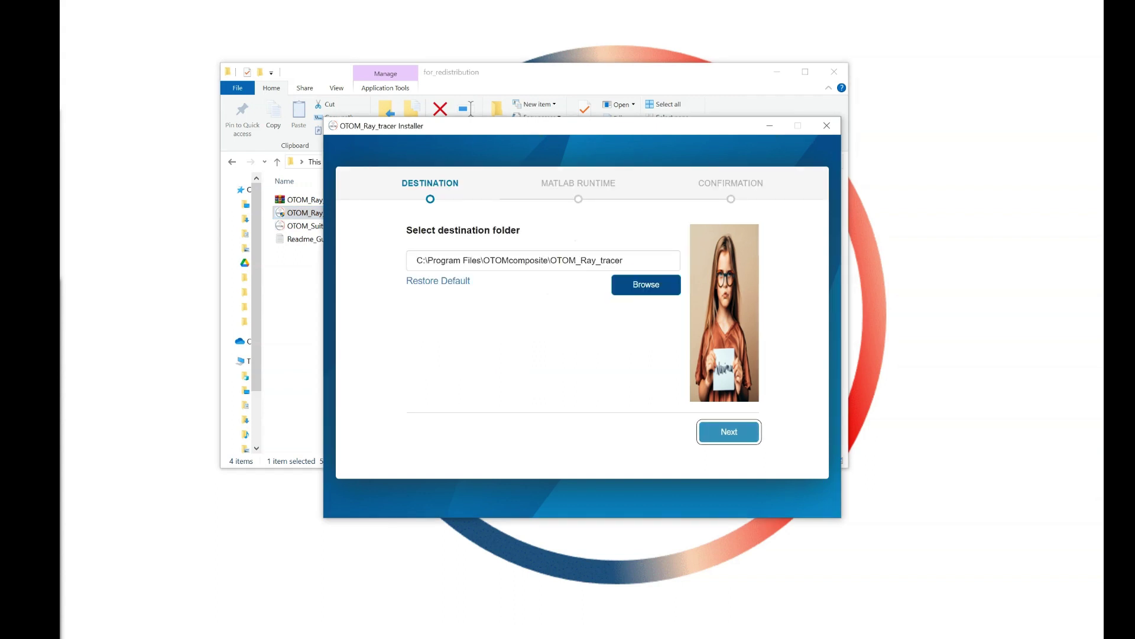
key(Return)
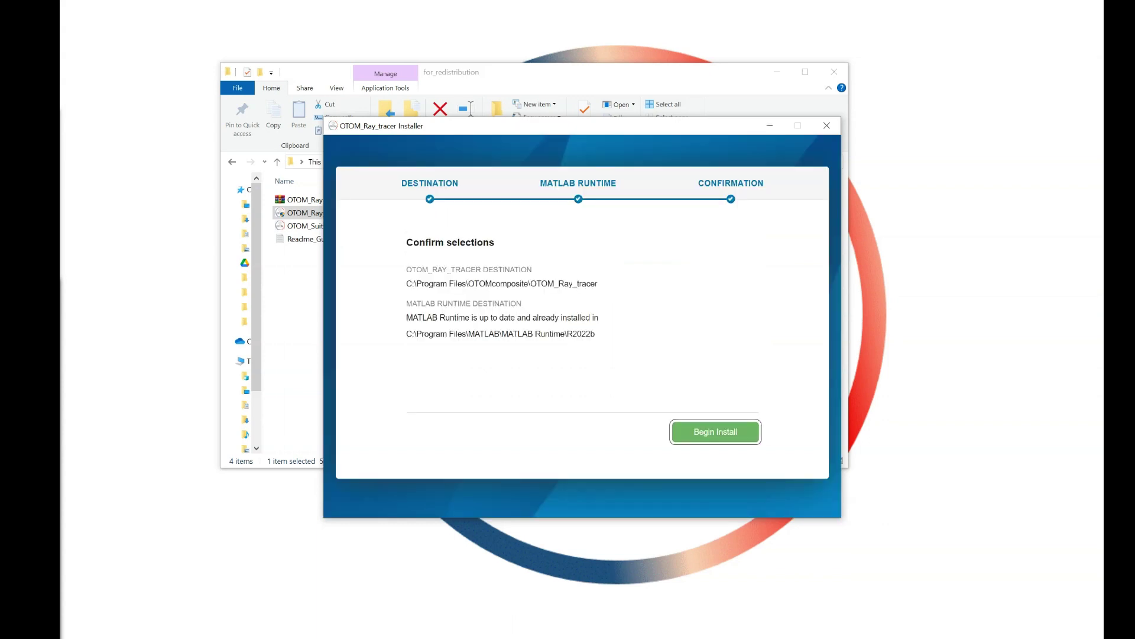
key(Return)
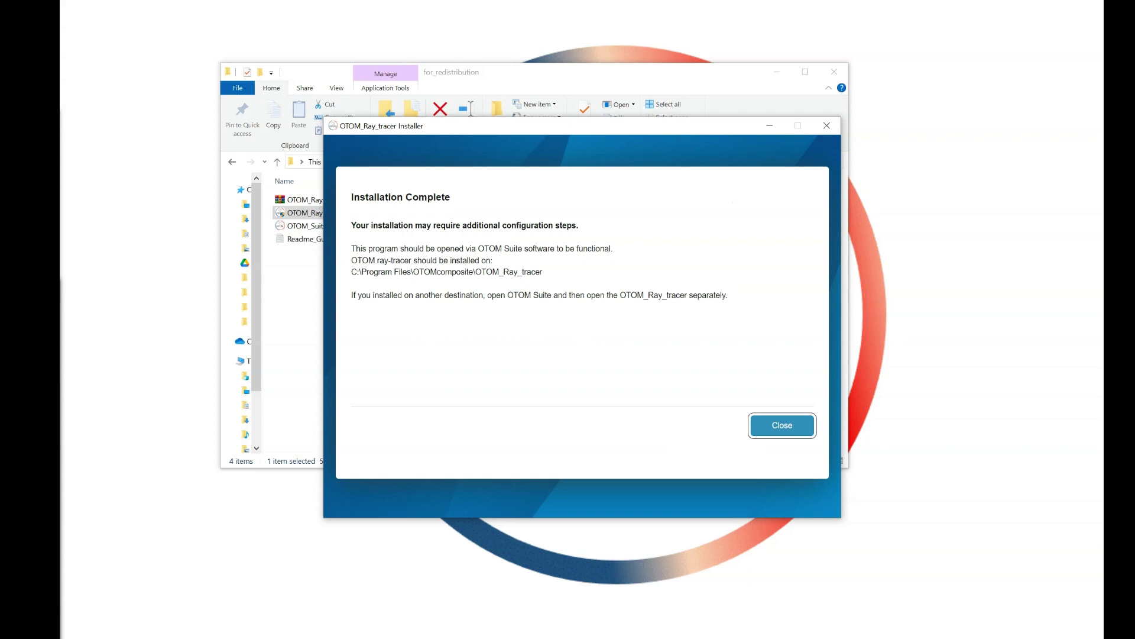
key(Return)
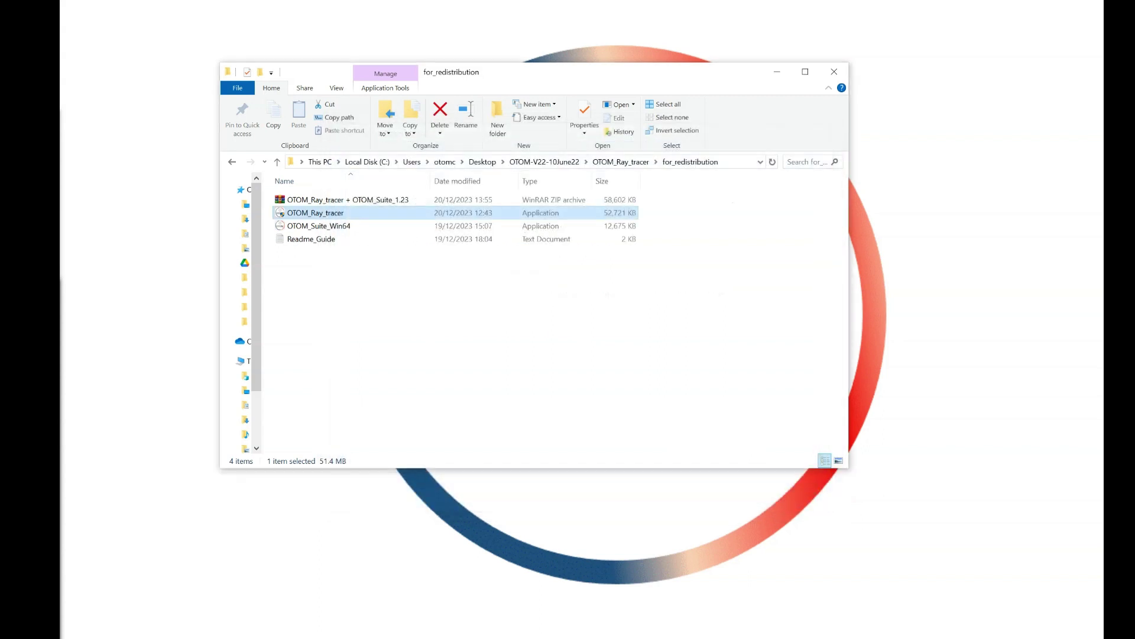
key(Escape)
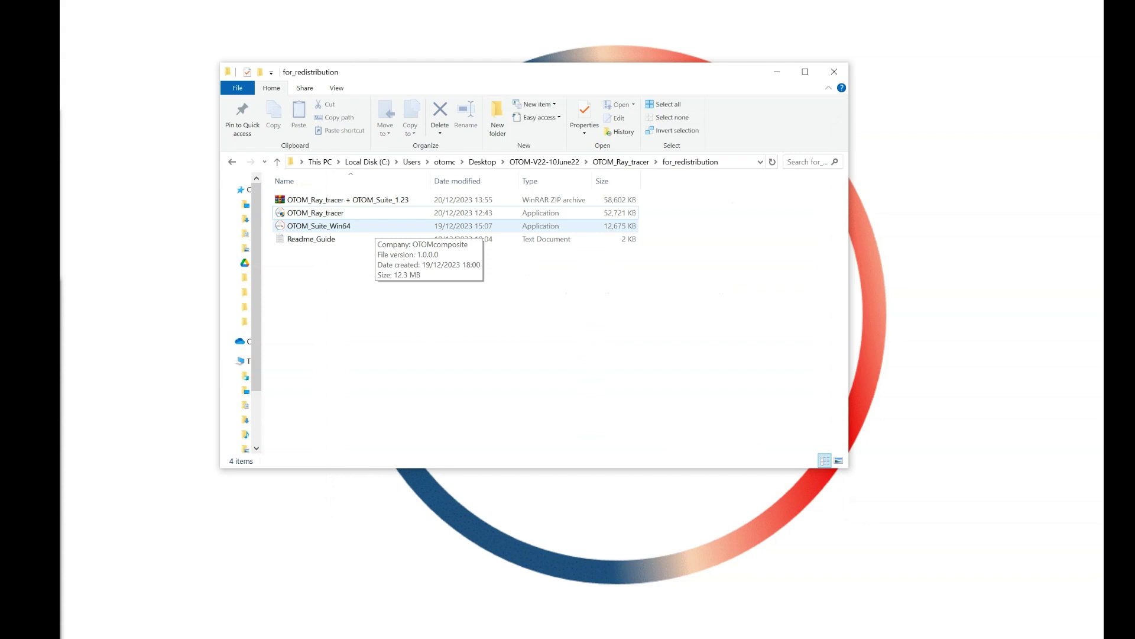
Launch OTOM_Suite_Win64 from the for_redistribution folder and maximize its window.
click(375, 226)
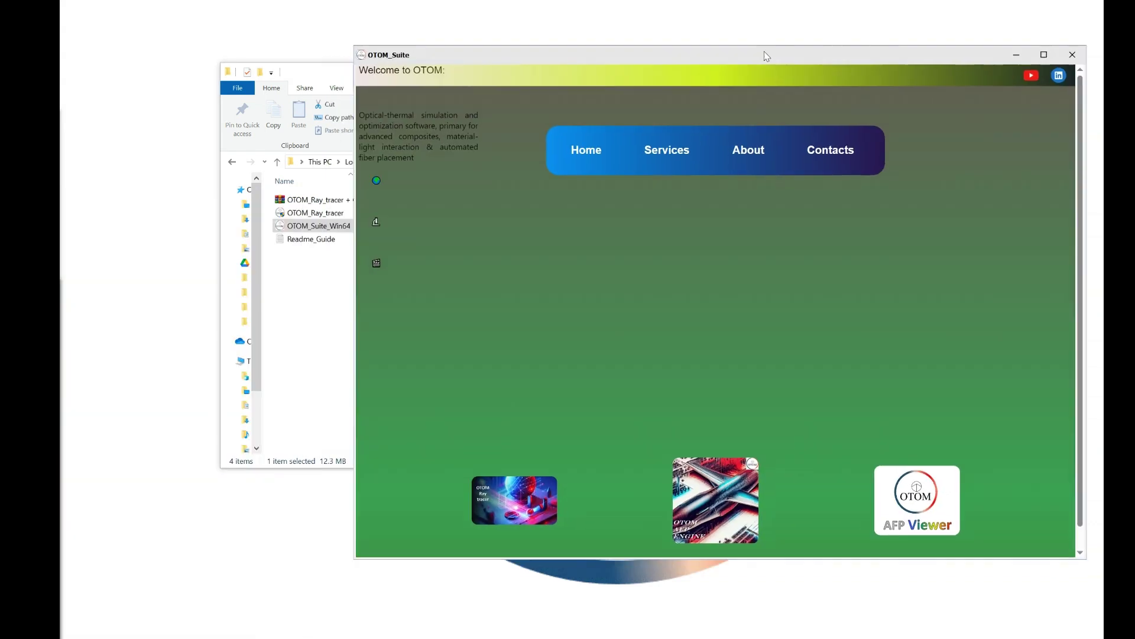
drag(763, 51, 633, 2)
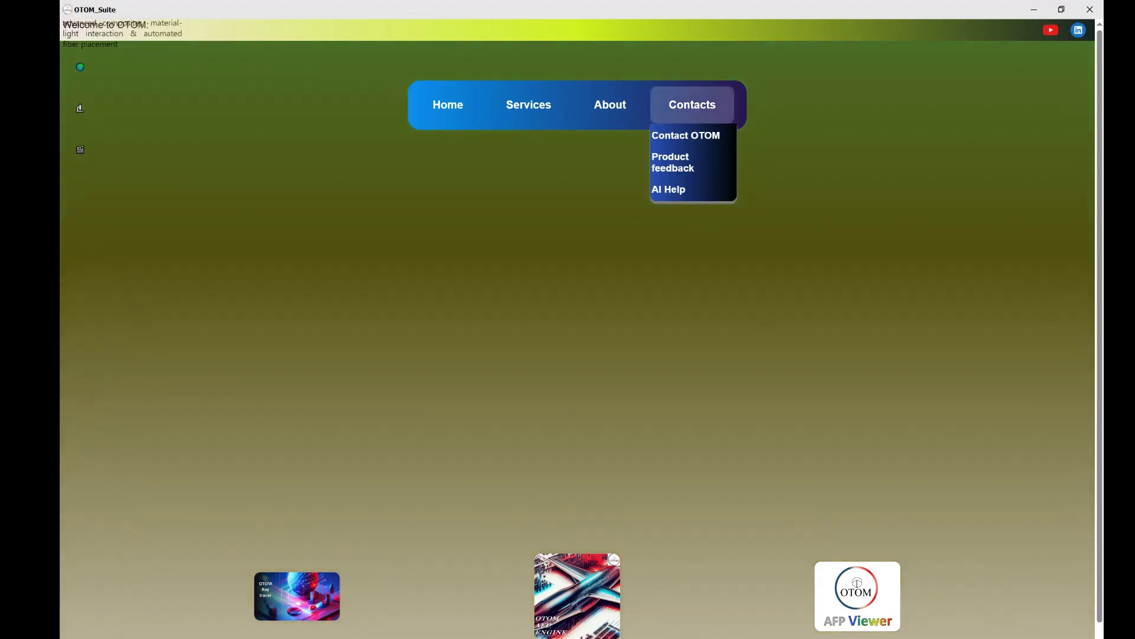
Open the Downloads page from the suite's services, examine the product info and download request form, and close the page.
mouse_move(610, 104)
mouse_move(529, 105)
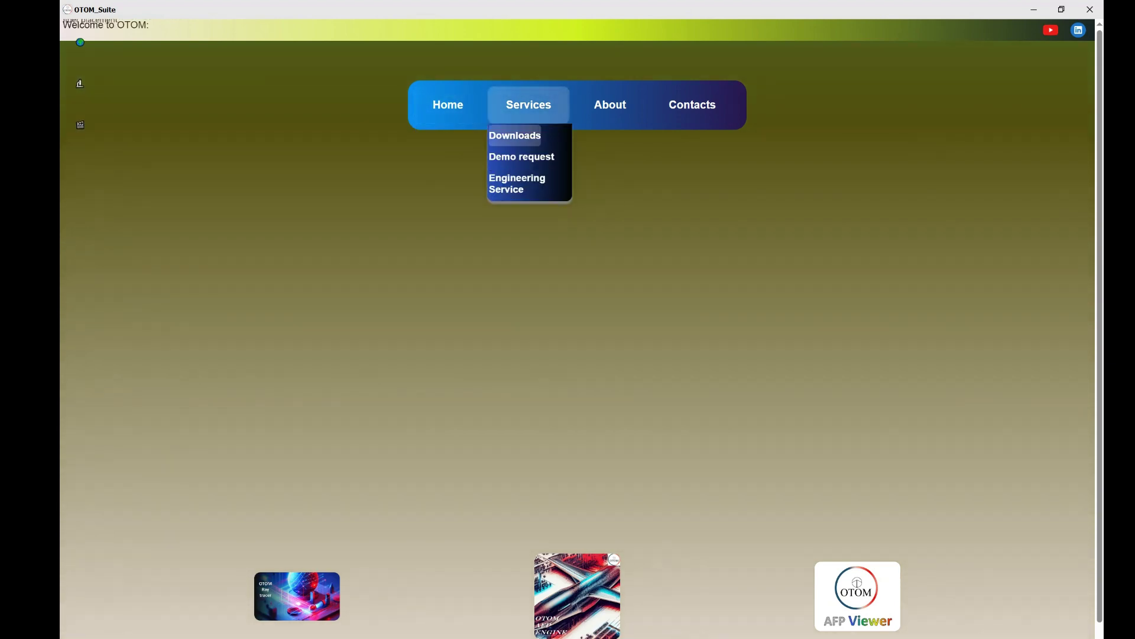
click(515, 135)
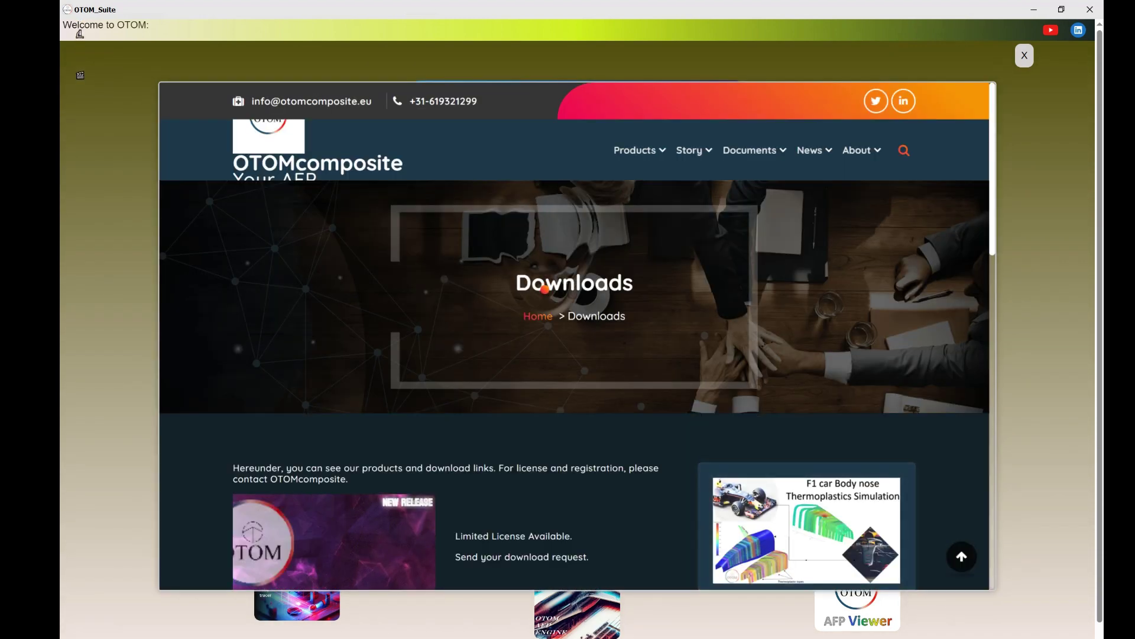
scroll(553, 291, down, 1)
scroll(553, 291, down, 6)
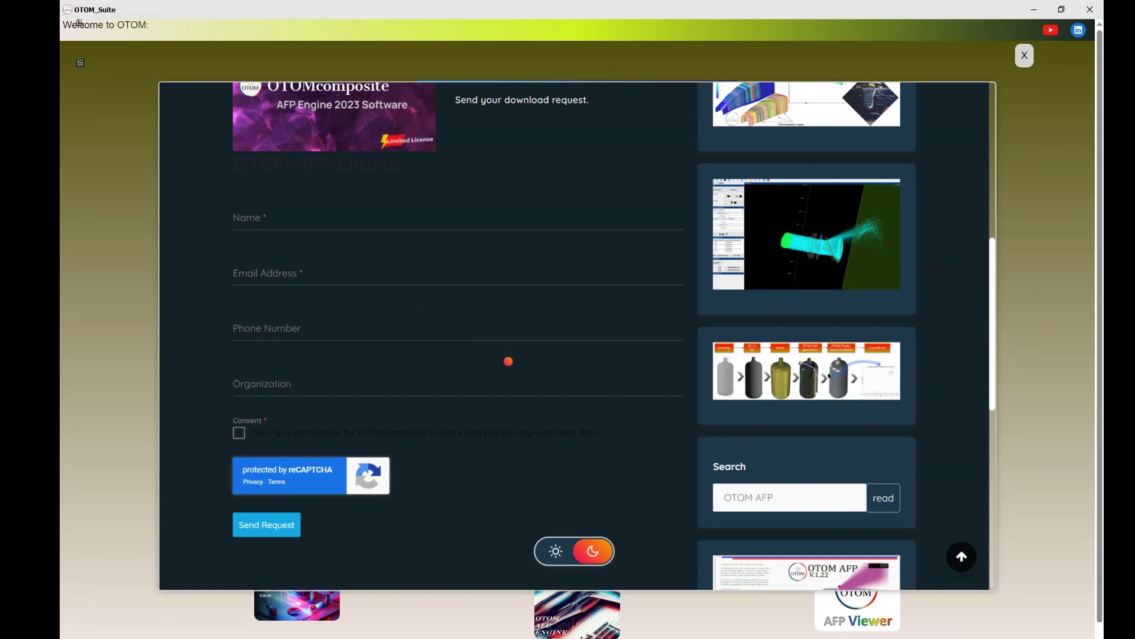
scroll(512, 555, up, 3)
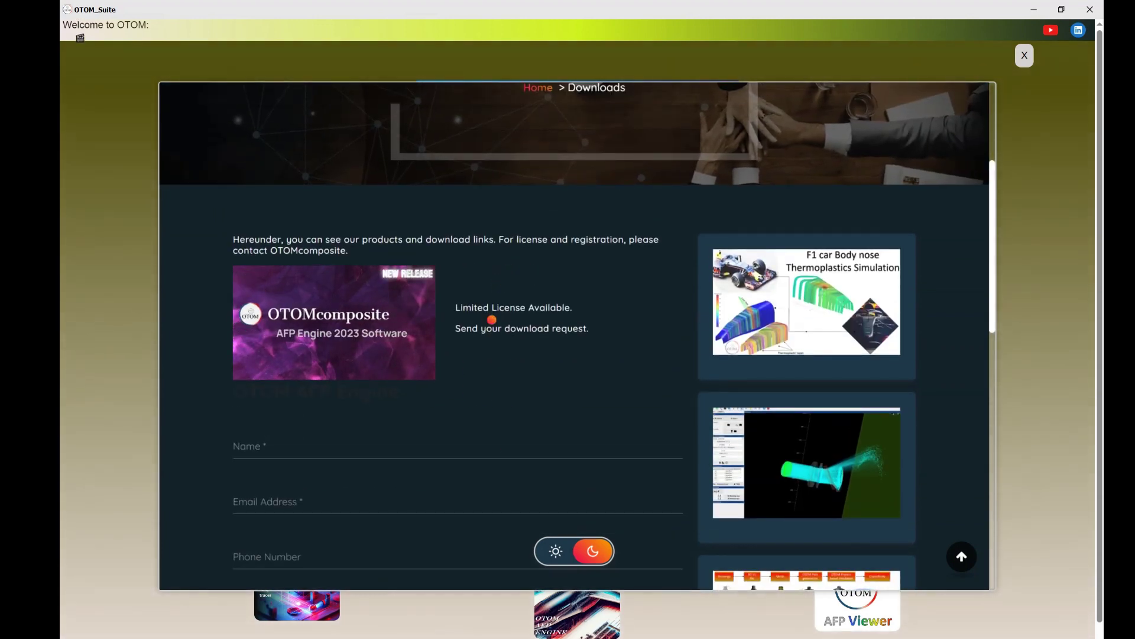
scroll(348, 402, down, 7)
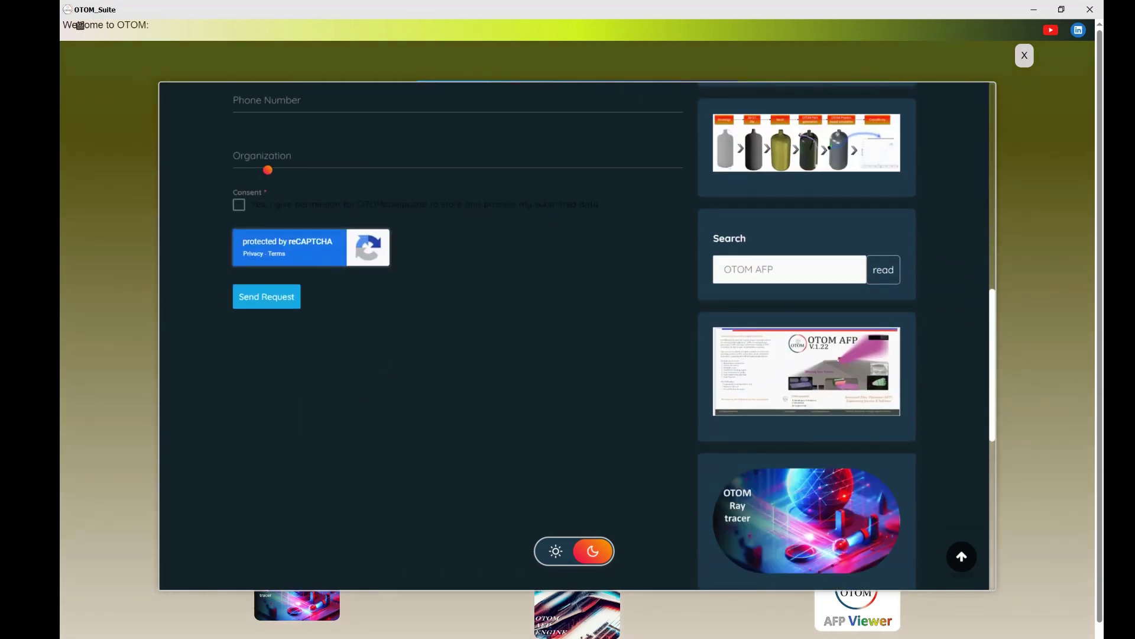
scroll(434, 345, up, 8)
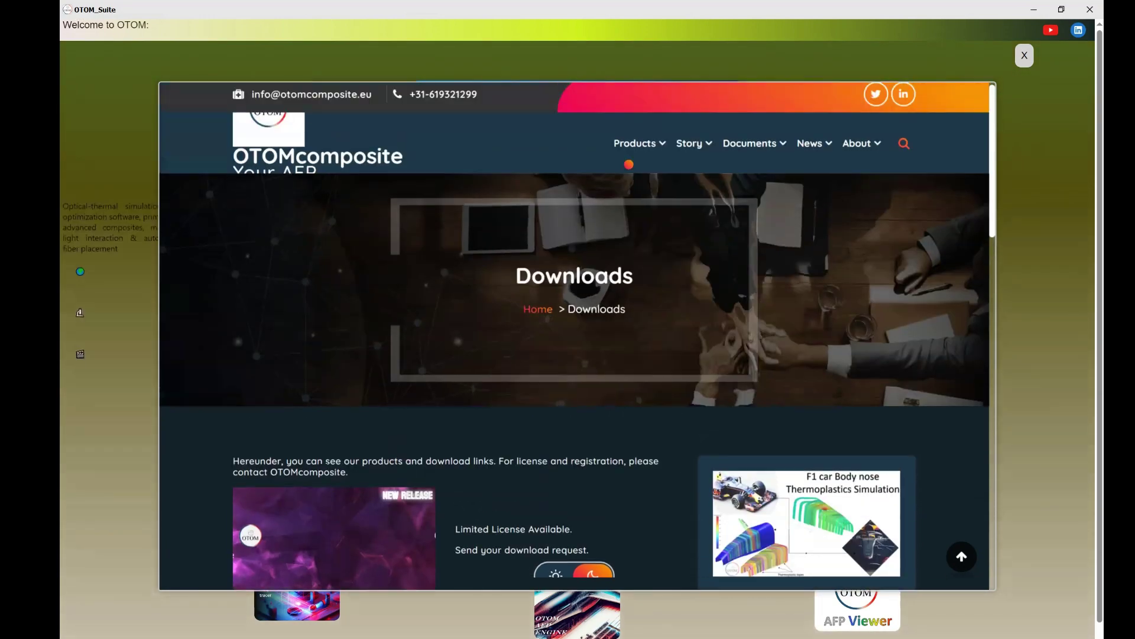
mouse_move(675, 149)
click(1024, 55)
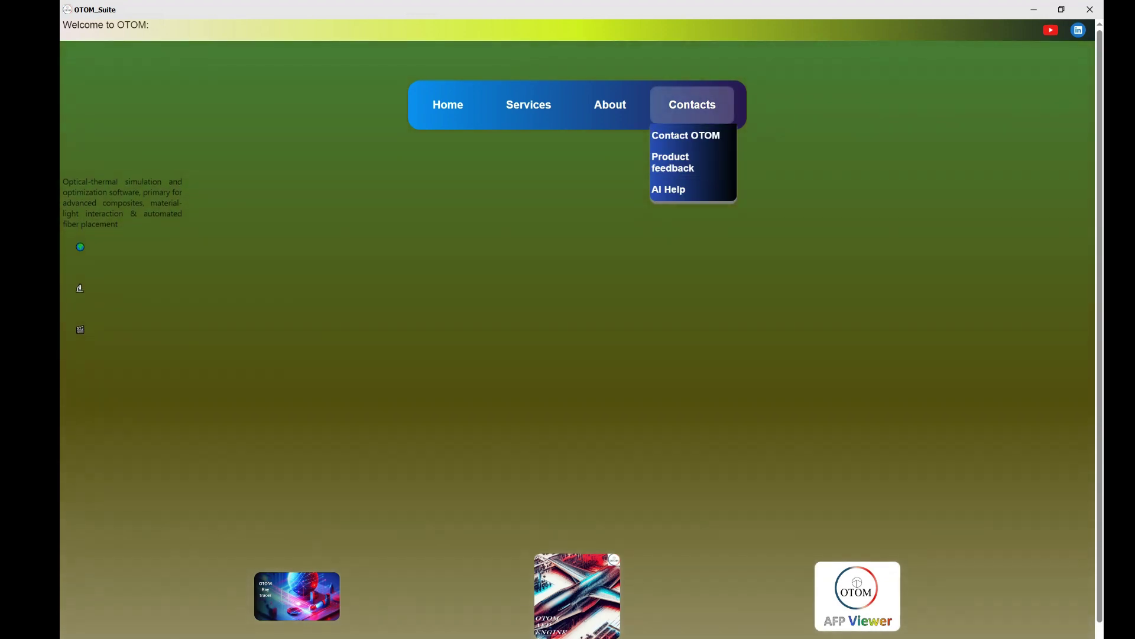
Open the AI Help chat from the contact options, activate its message field, and close the chat.
click(668, 189)
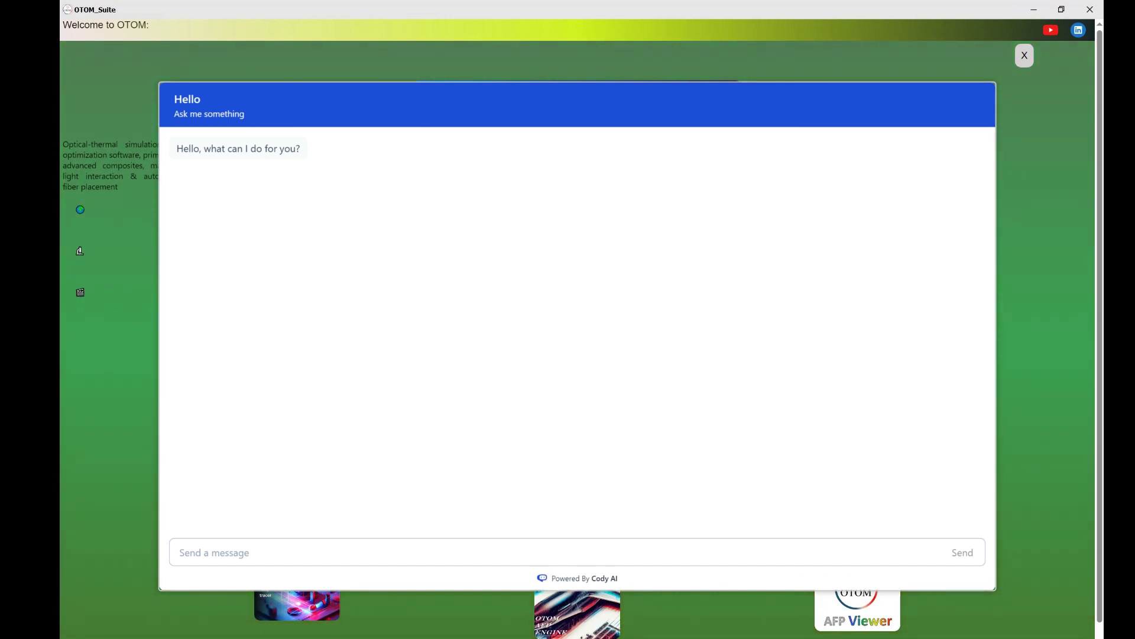
click(180, 552)
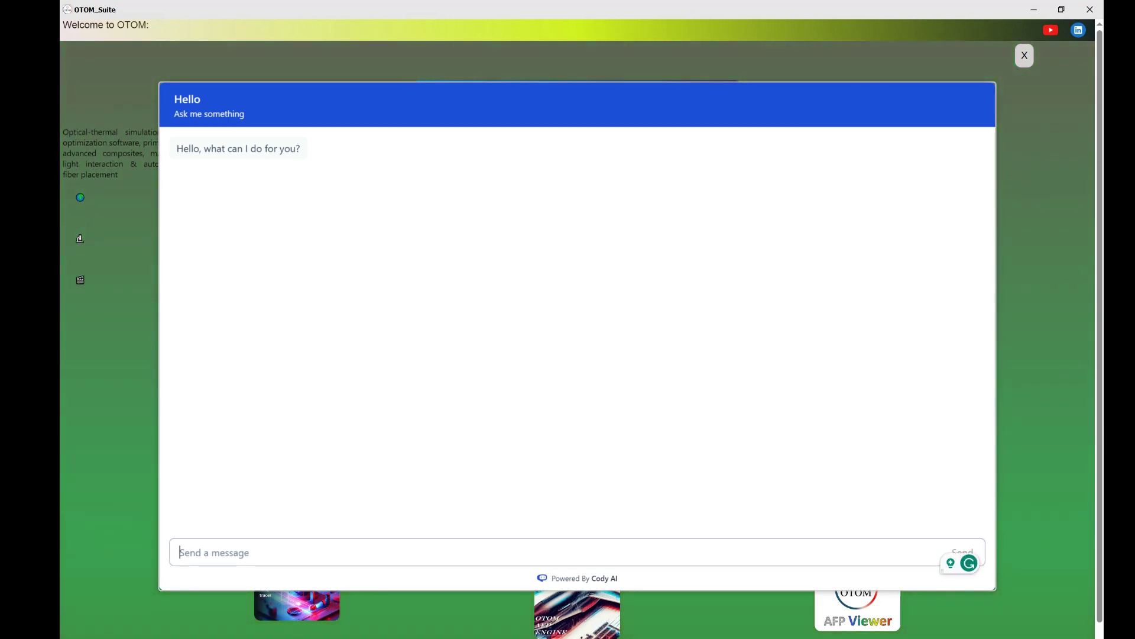
key(Escape)
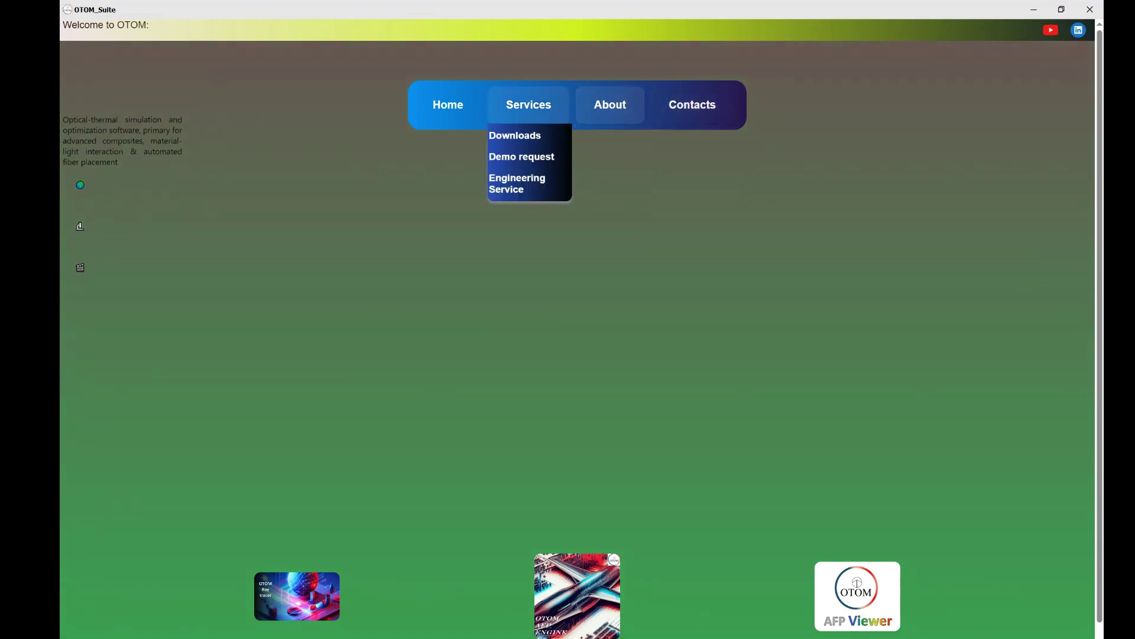
Launch OTOM Ray-tracer from the suite's home page.
mouse_move(609, 104)
mouse_move(528, 104)
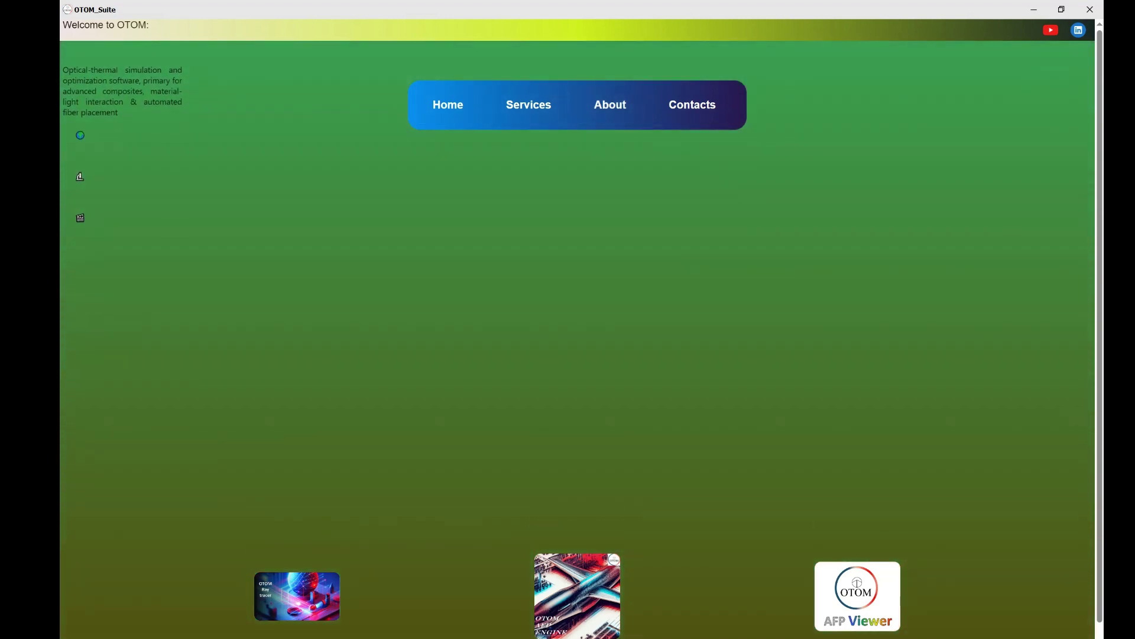
scroll(577, 329, down, 1)
scroll(577, 329, up, 1)
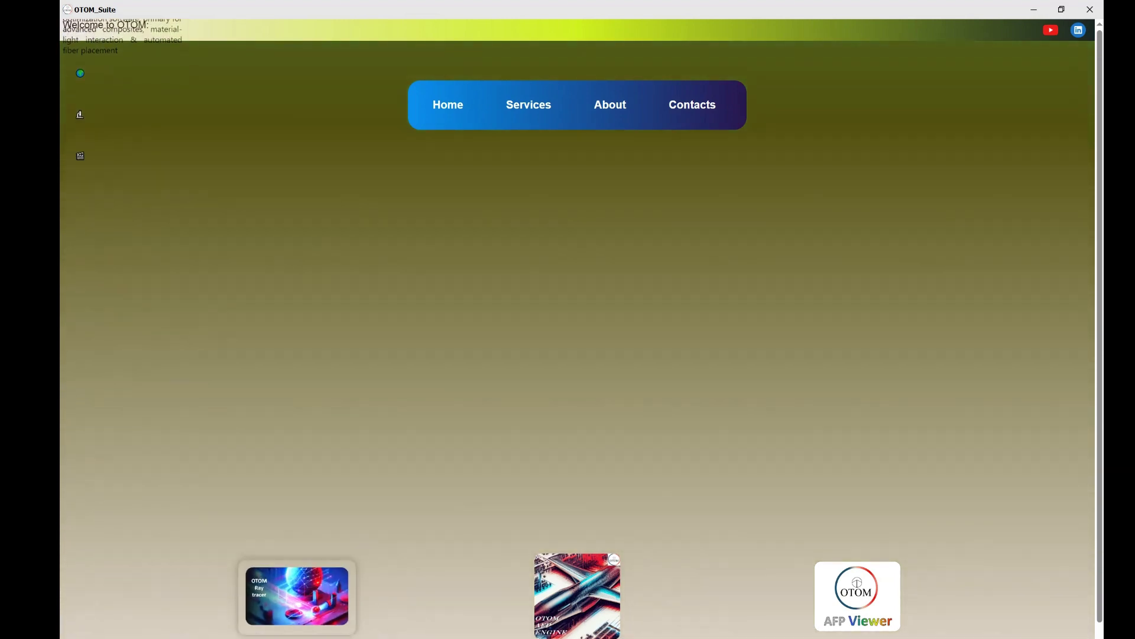
click(296, 595)
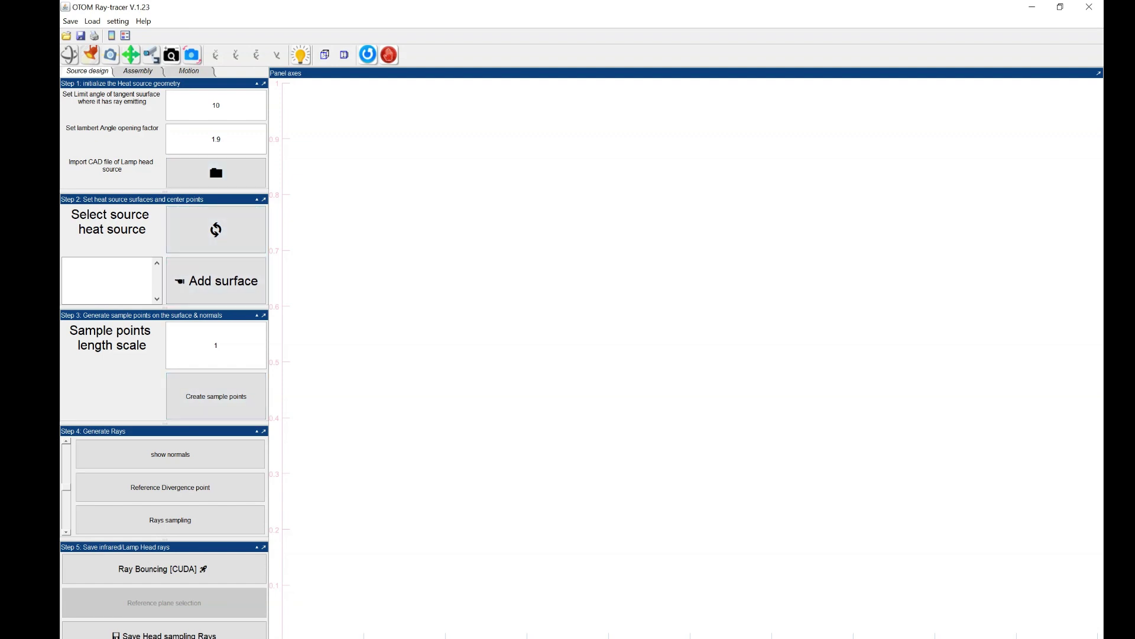
Look through the Assembly and Motion settings, and return to the Source design settings.
click(137, 70)
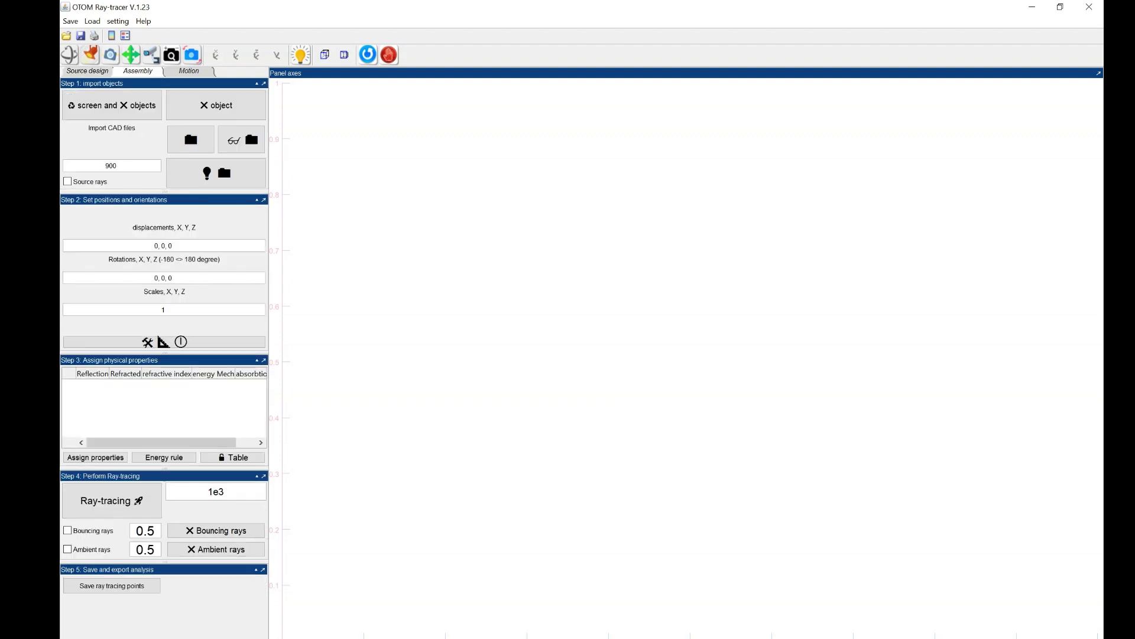
click(188, 71)
click(137, 70)
click(86, 70)
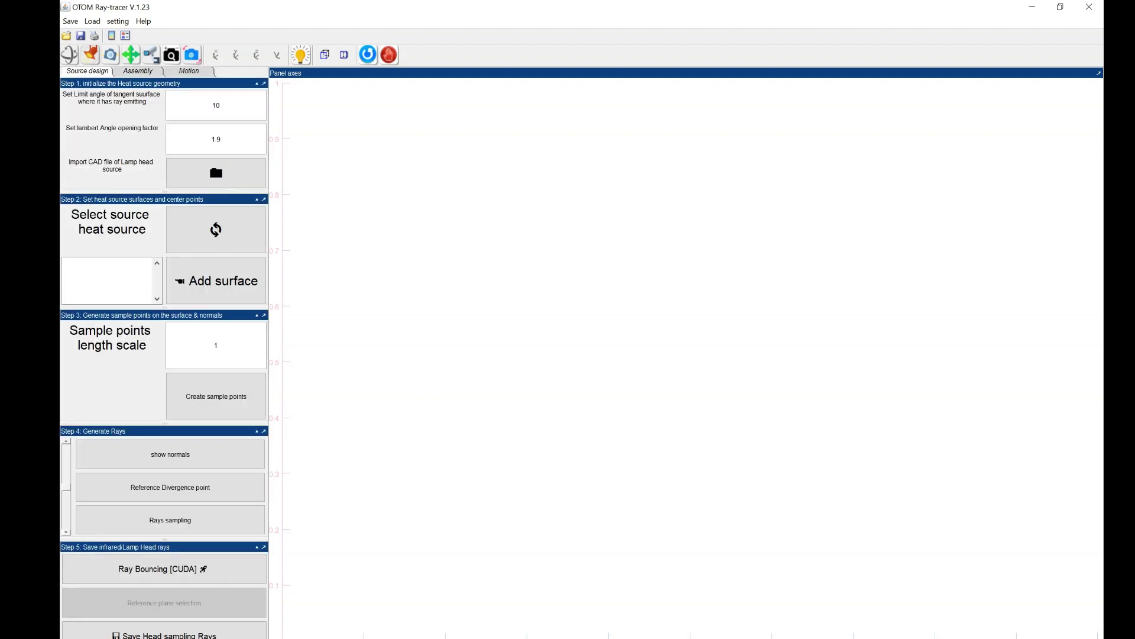
Turn on Dark mode, Axis equal mode and Grid show for the plot axes.
click(70, 20)
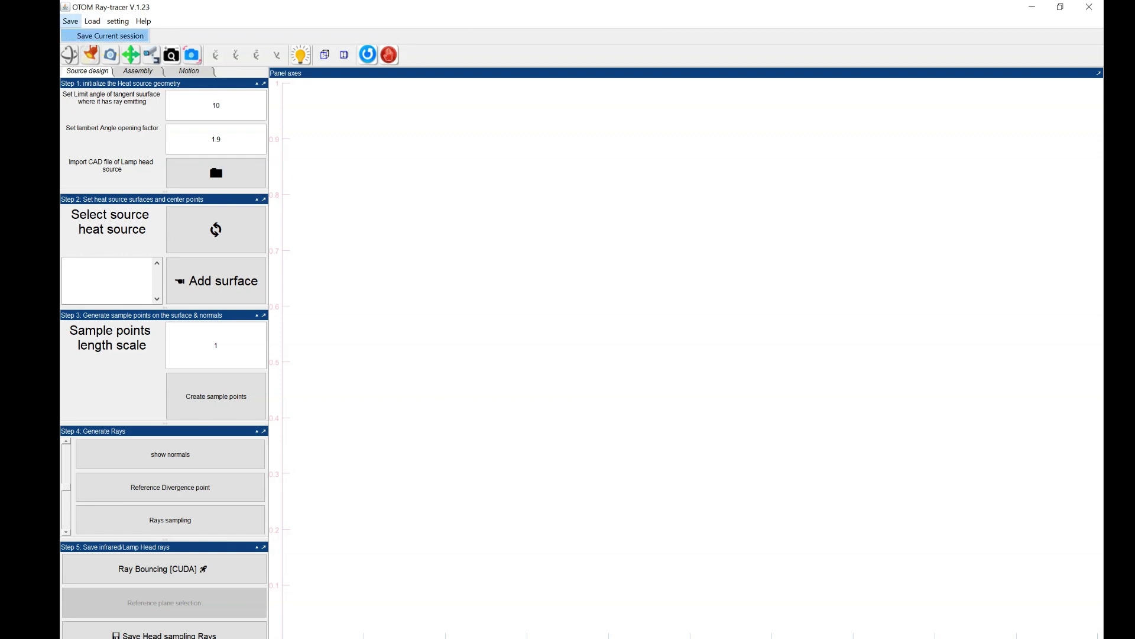
mouse_move(92, 21)
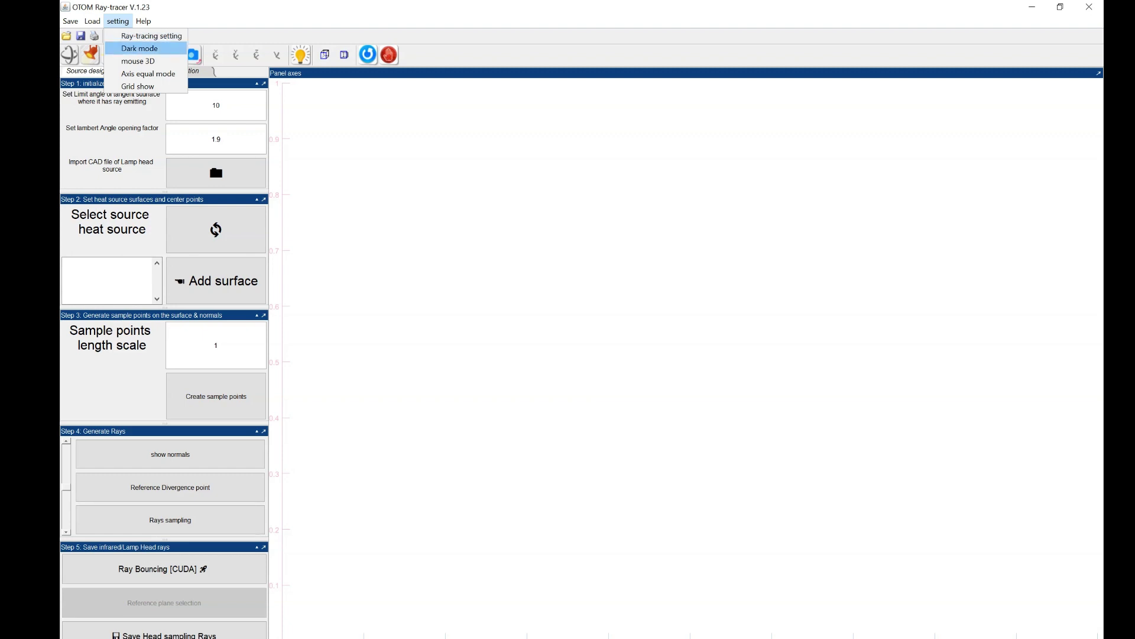
click(139, 48)
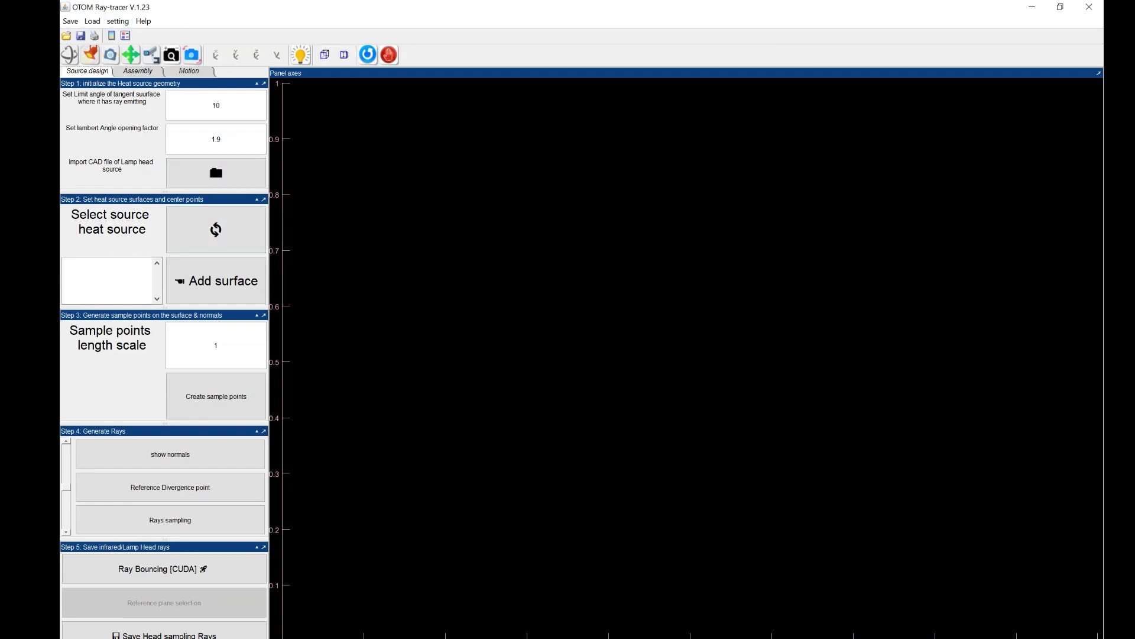
click(117, 21)
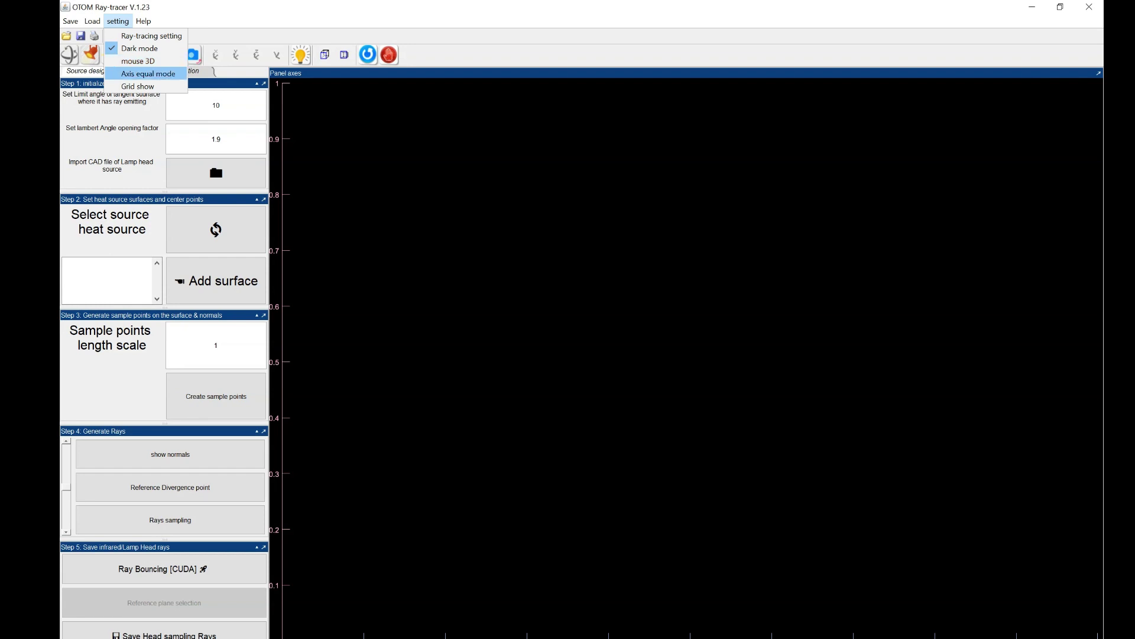
click(148, 74)
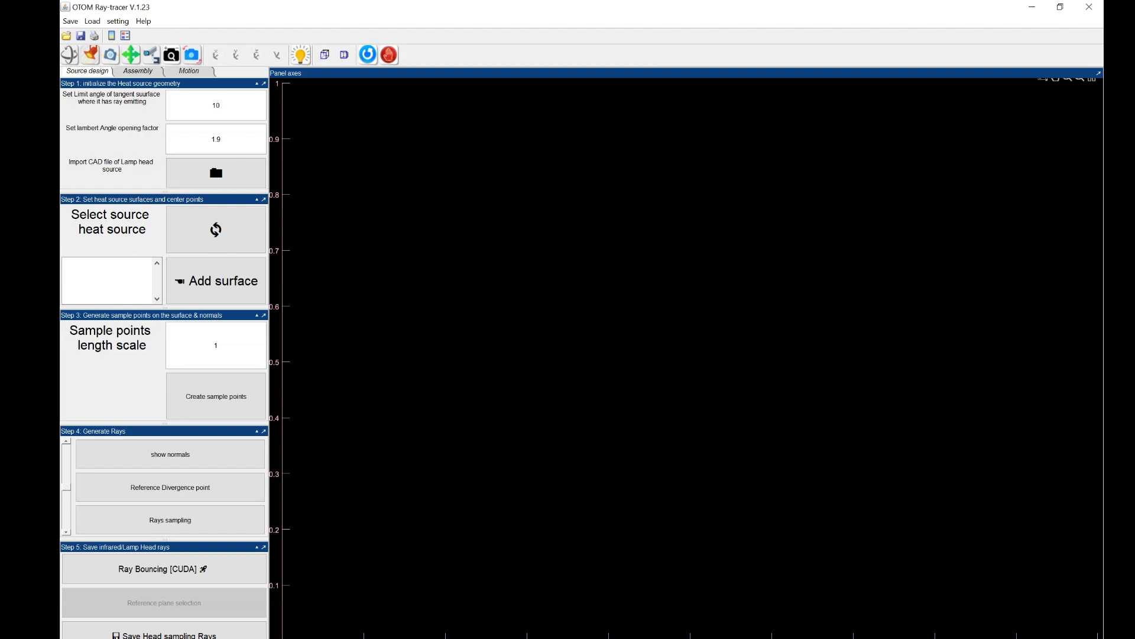
click(117, 21)
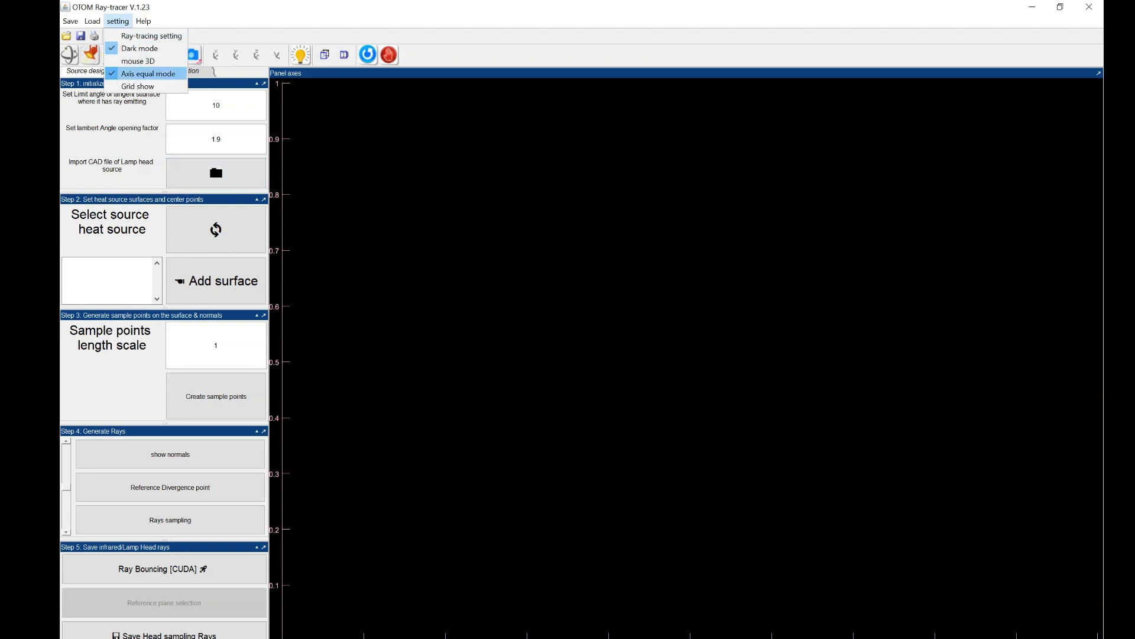
click(138, 86)
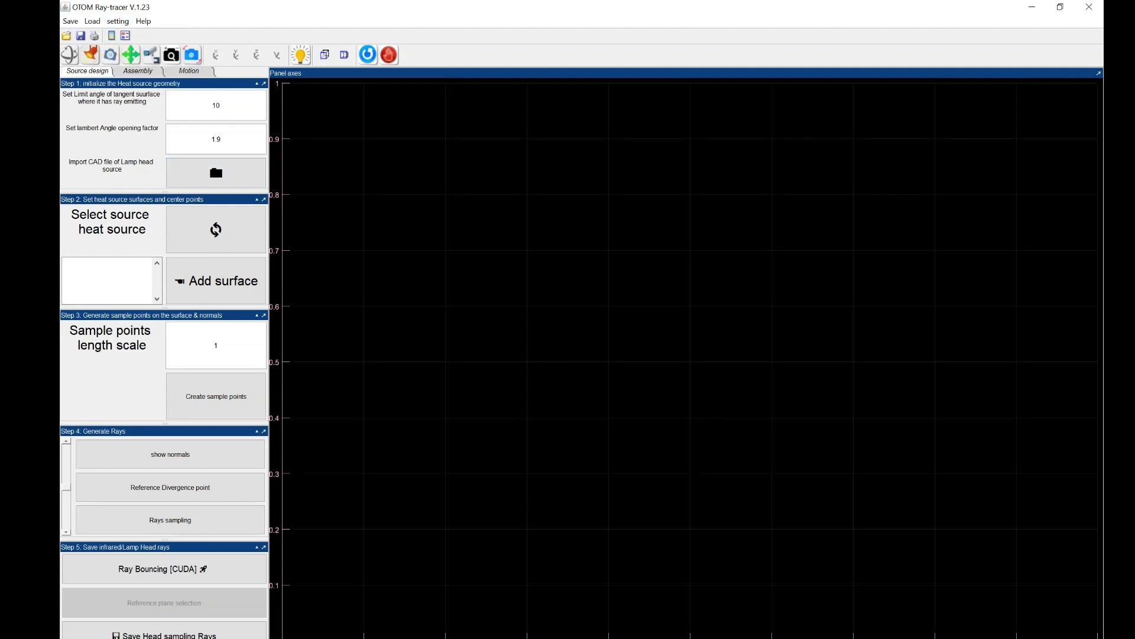
Rotate the plot axes into a 3D perspective and look over the available Help options.
click(69, 55)
drag(686, 355, 786, 402)
click(143, 21)
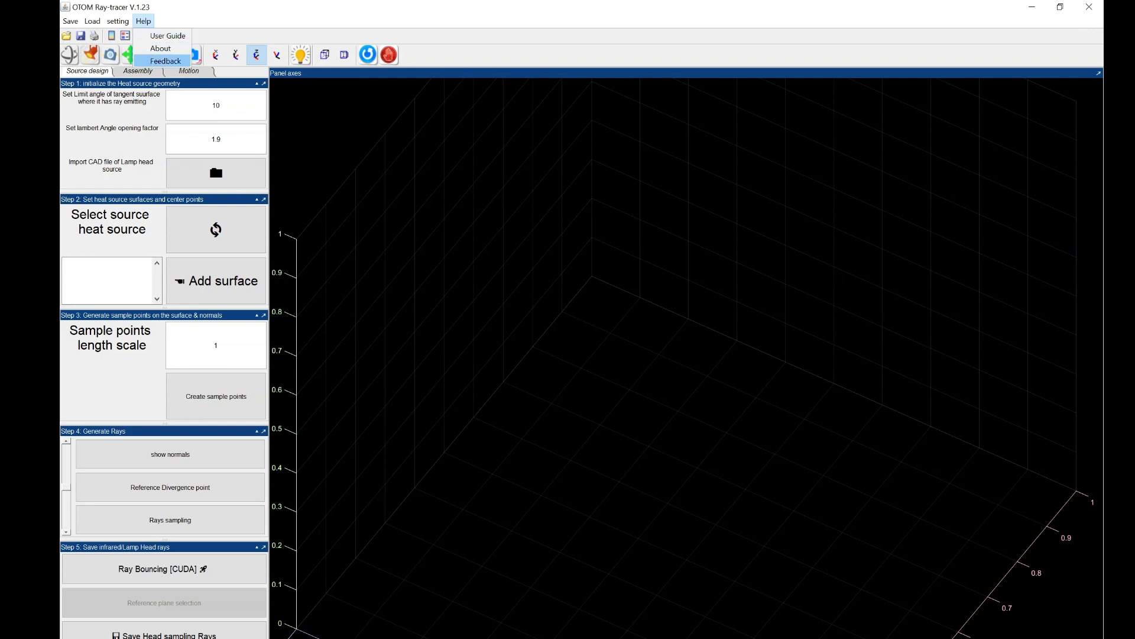
key(Escape)
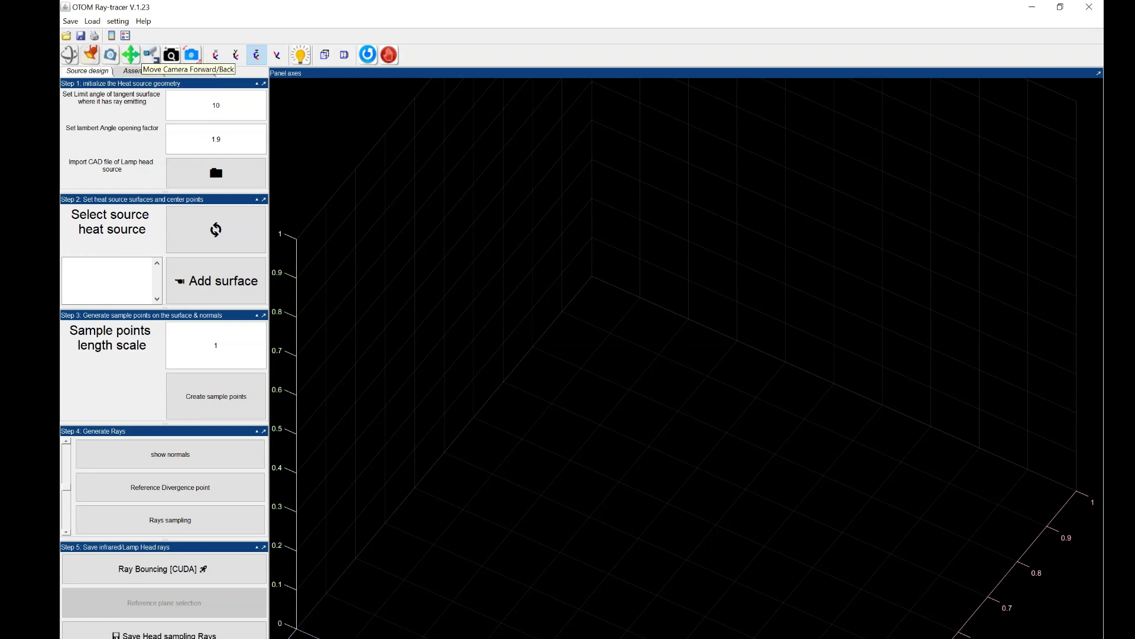
Zoom out and re-orient the 3D axes, and undock the axes panel into its own window.
click(170, 54)
drag(651, 331, 650, 365)
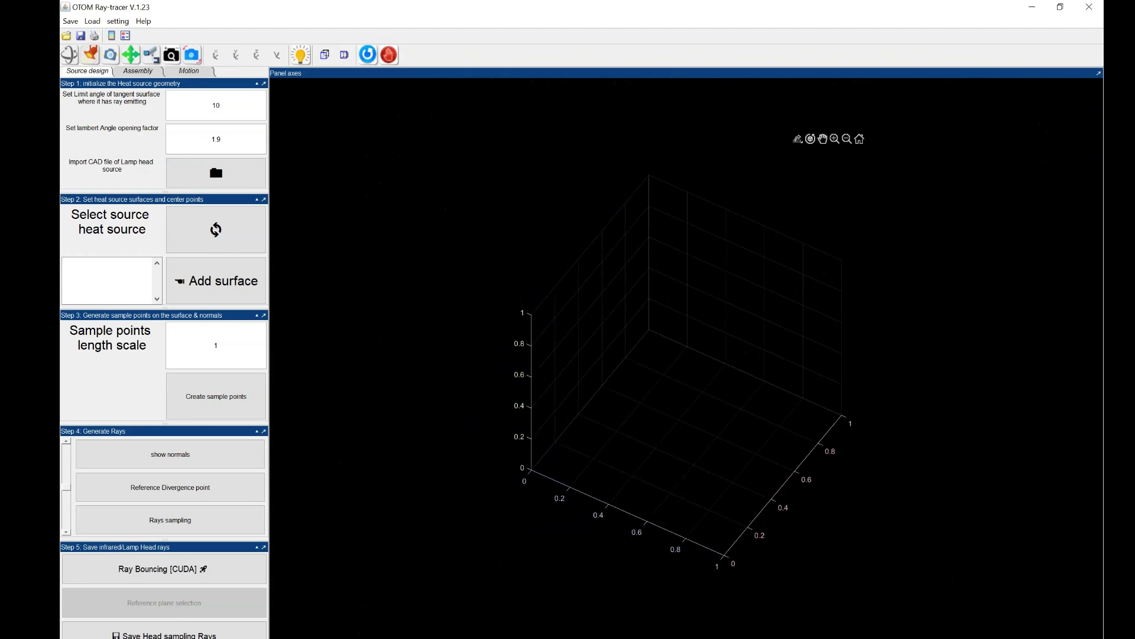
click(70, 55)
mouse_move(652, 161)
mouse_down()
mouse_move(673, 157)
mouse_move(643, 147)
mouse_up()
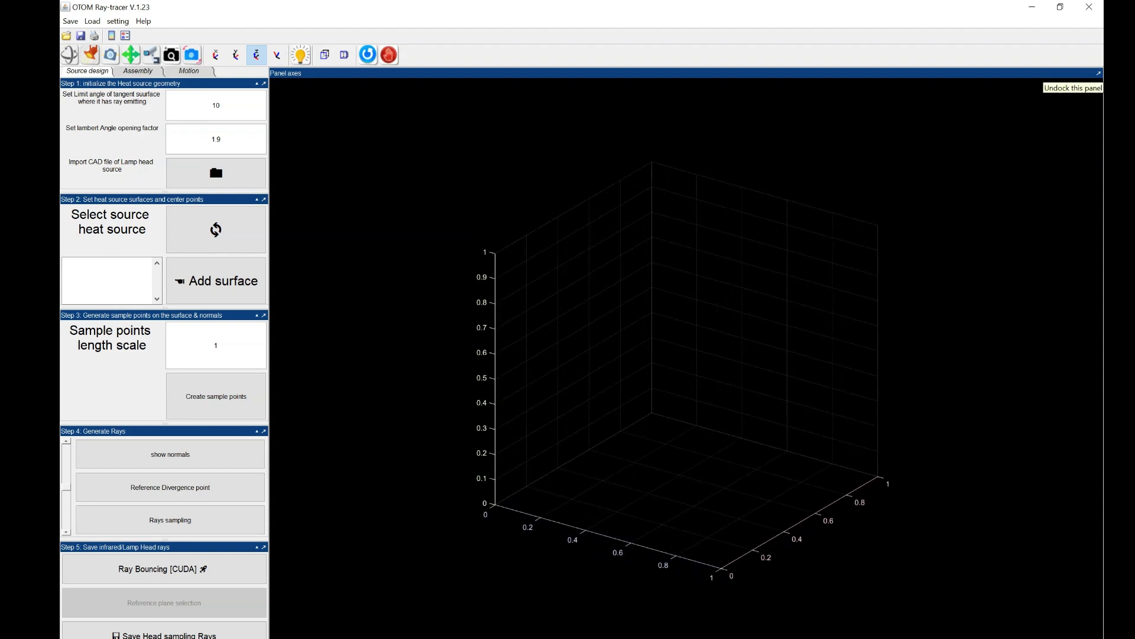
click(1098, 73)
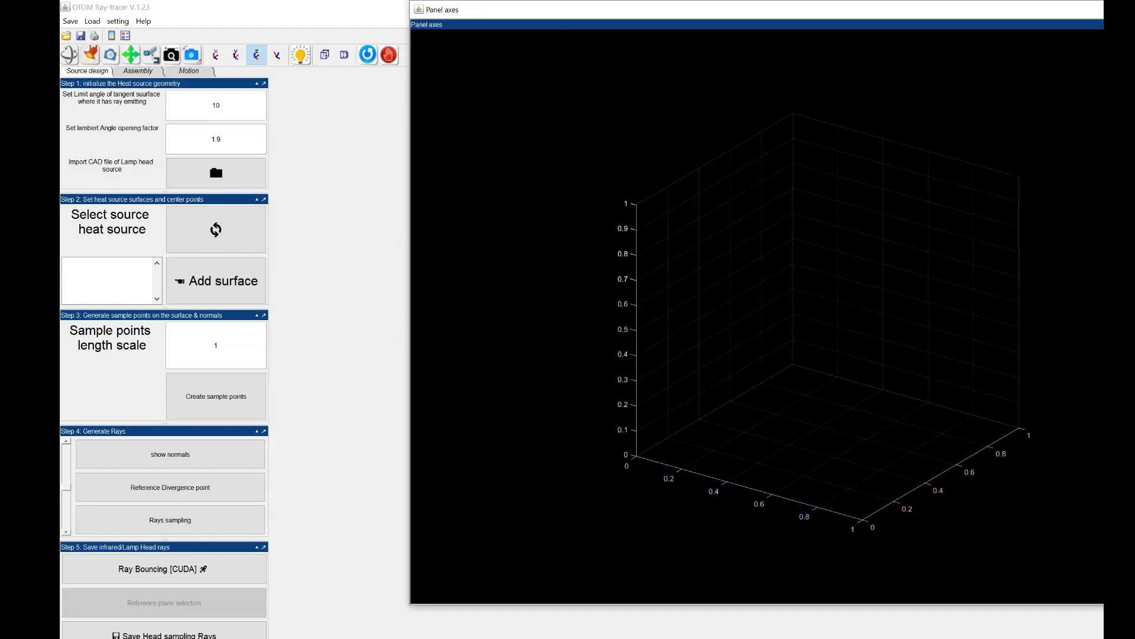
Maximize the undocked axes window, restore it to a smaller size, and dock the axes back into the main window.
drag(654, 9, 396, 50)
click(942, 43)
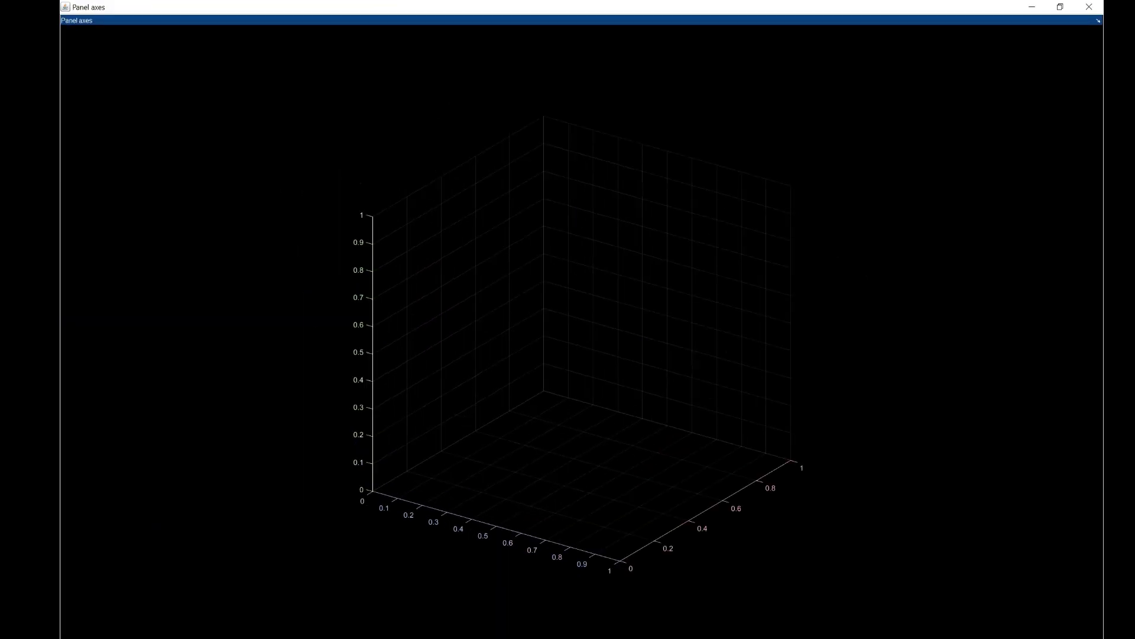
click(1059, 6)
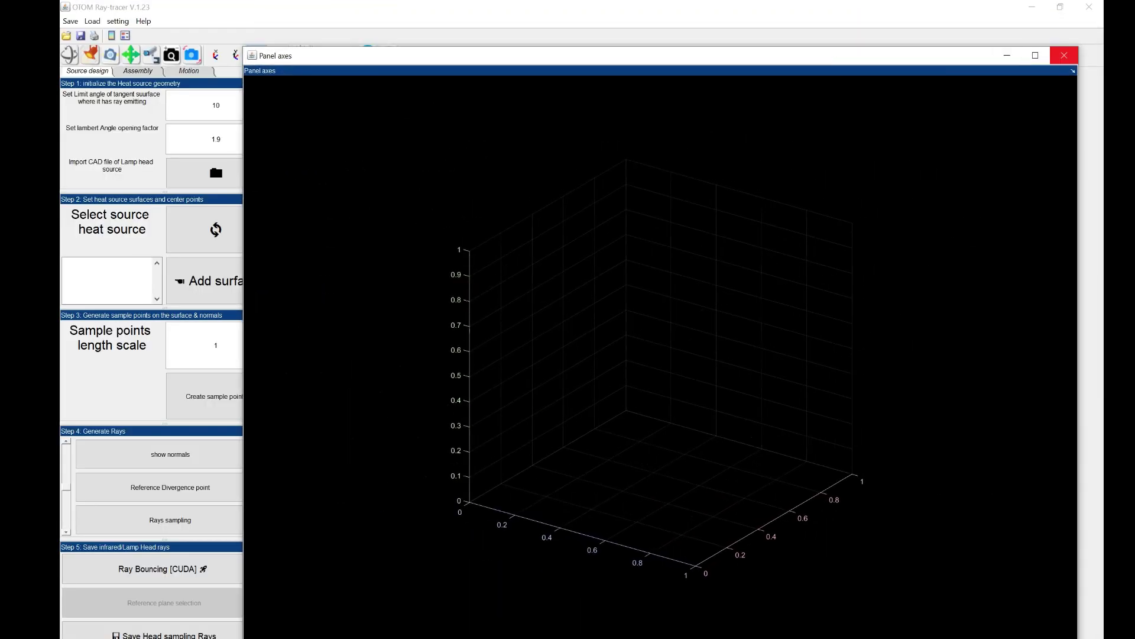
click(1064, 55)
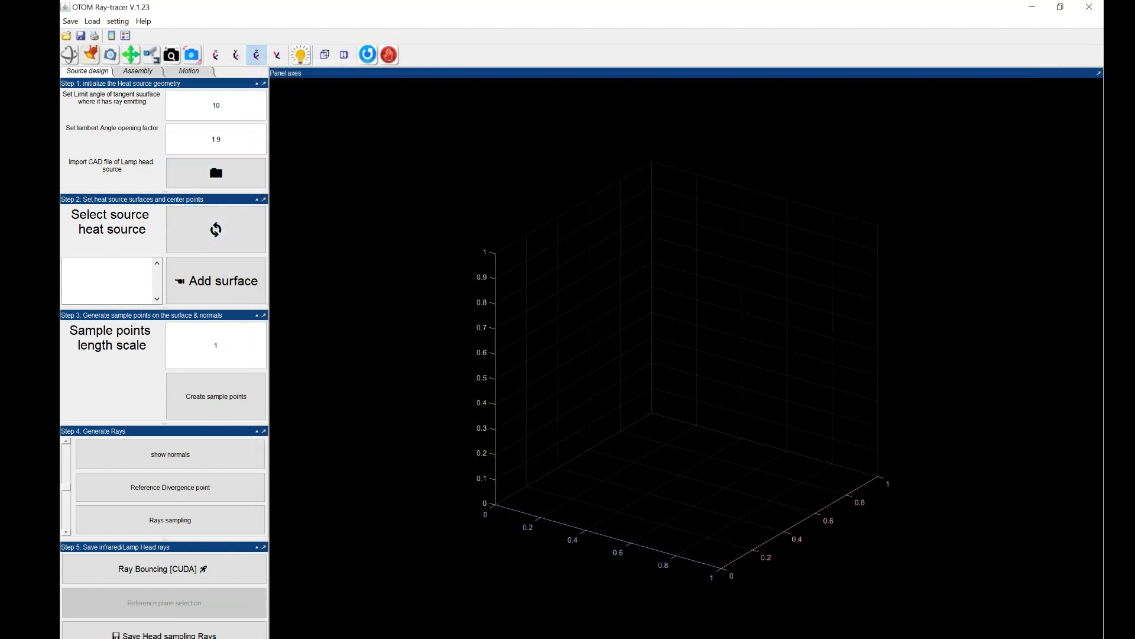
Collapse and re-expand the first two Source design sections, and switch to the Assembly settings.
click(256, 83)
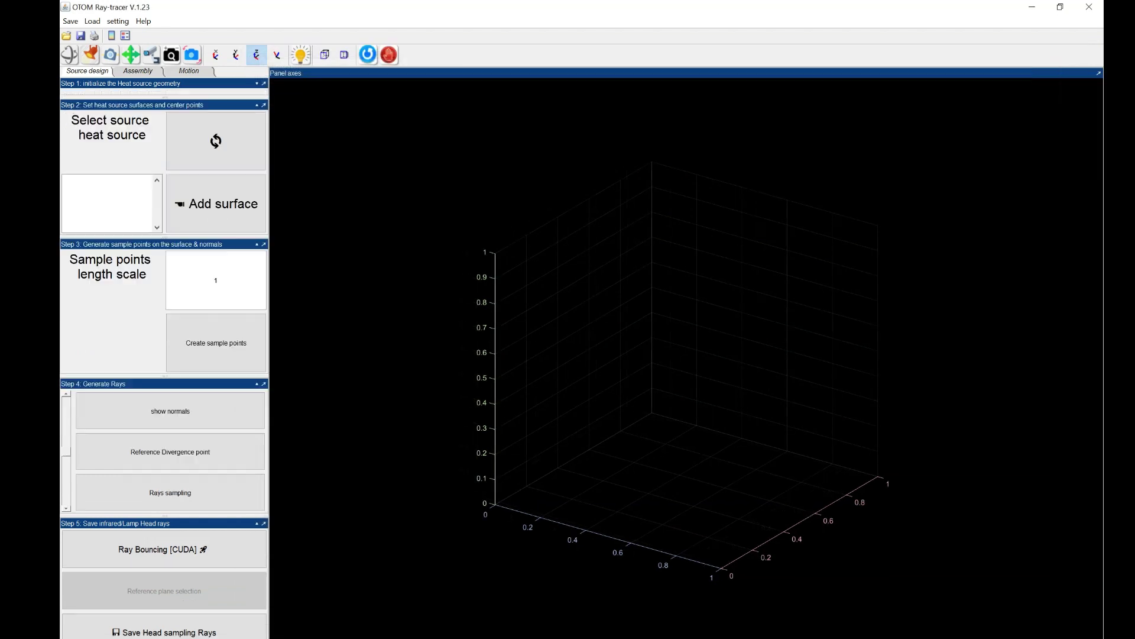
click(257, 84)
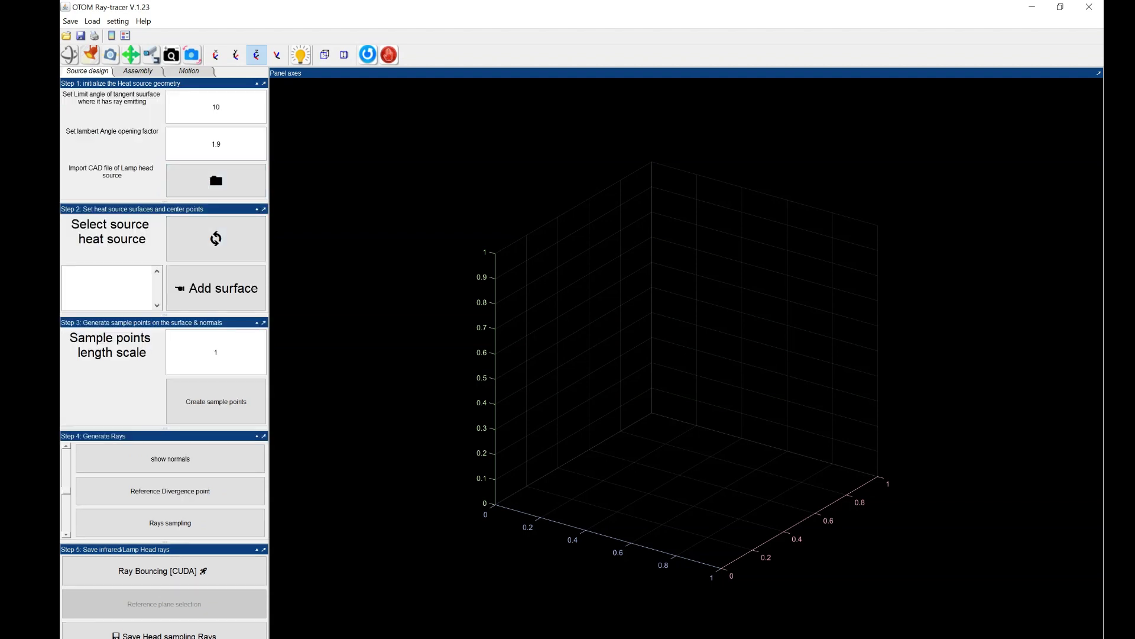
click(257, 209)
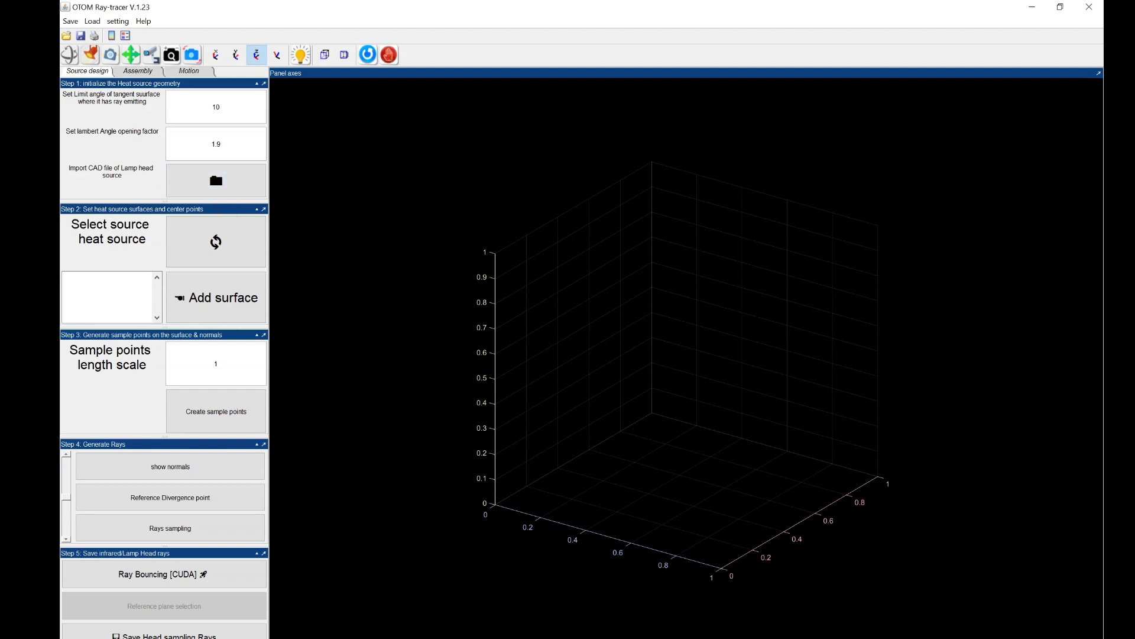
click(138, 71)
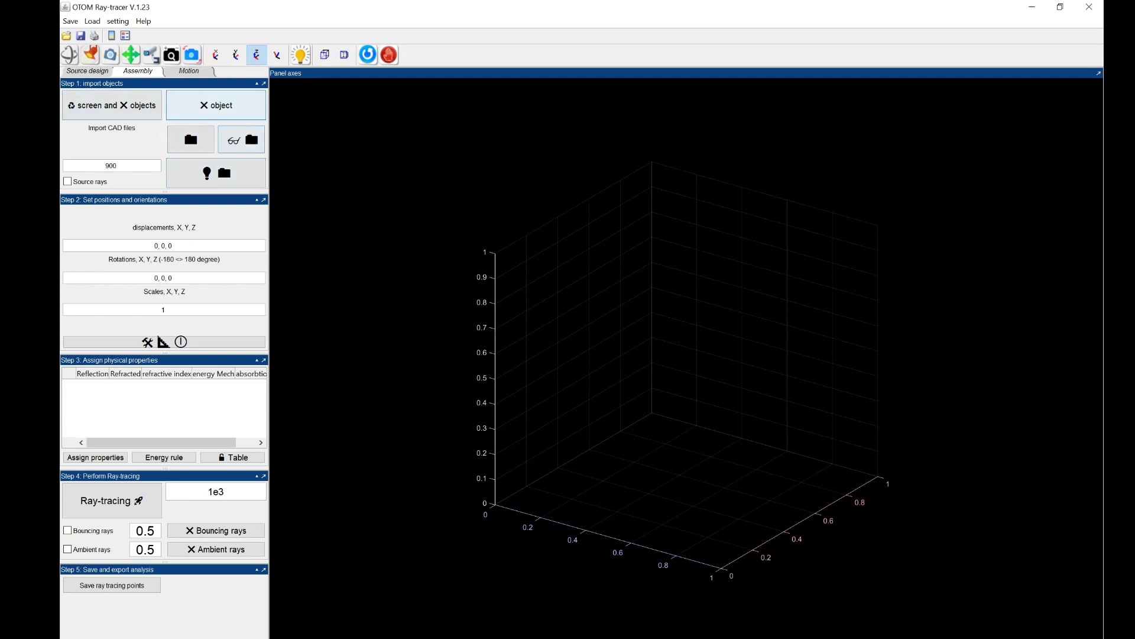